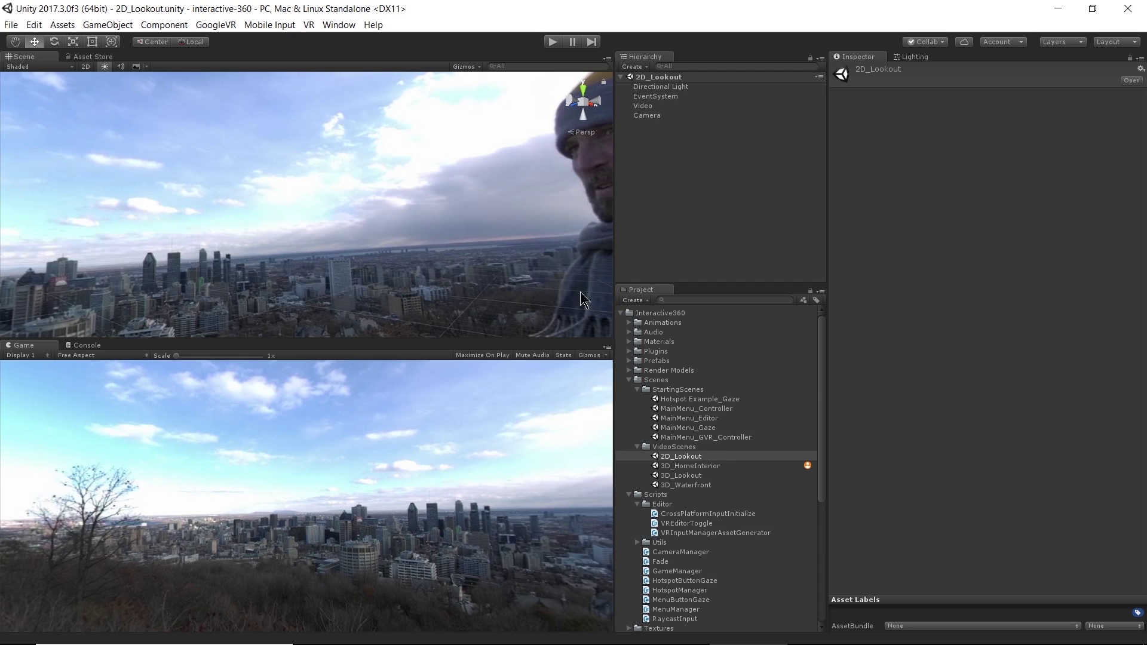
# Step: Run the 2D_Lookout scene, check the Video object's Video Player, then stop and orbit the view
pyautogui.moveTo(278, 245); pyautogui.dragTo(361, 241, button='right')
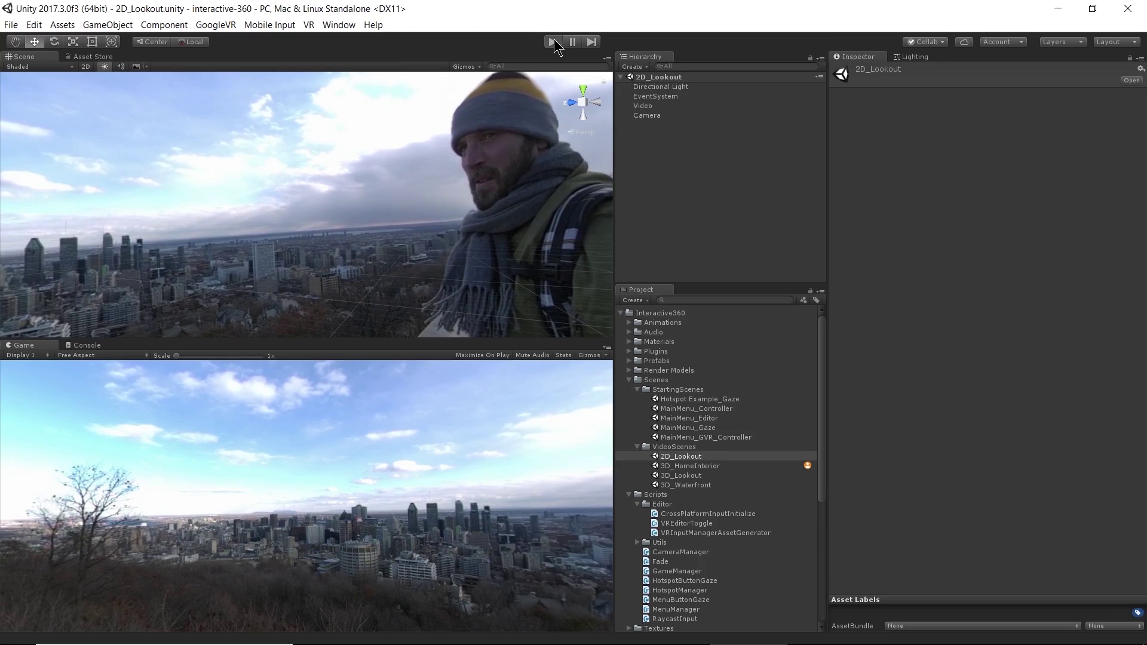
pyautogui.click(553, 42)
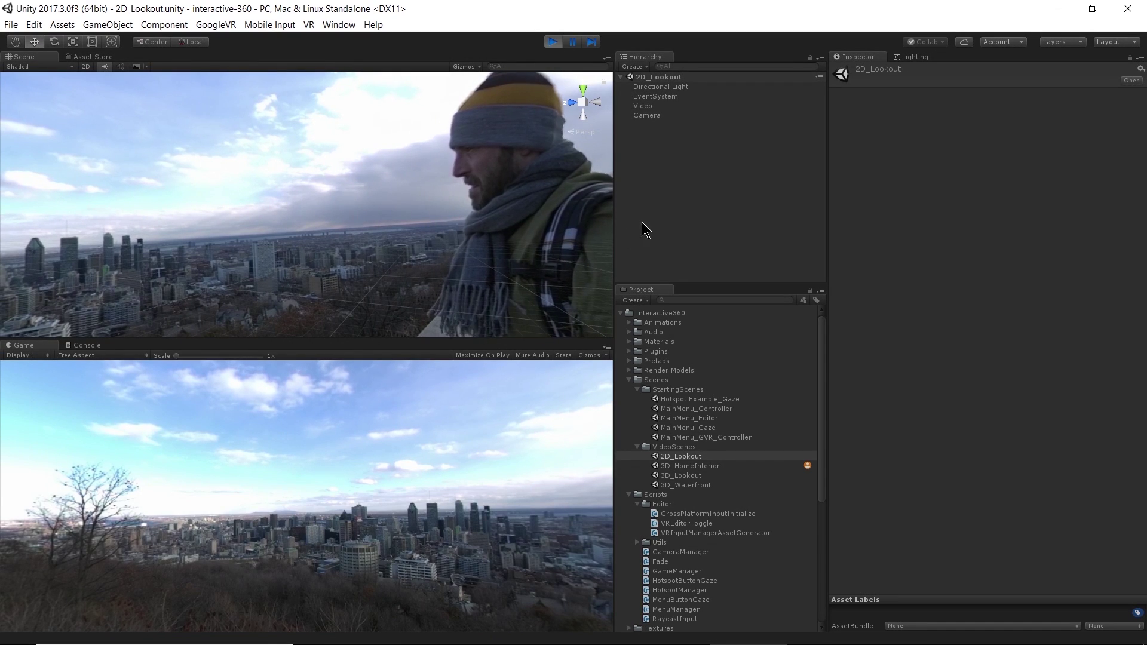
pyautogui.click(644, 106)
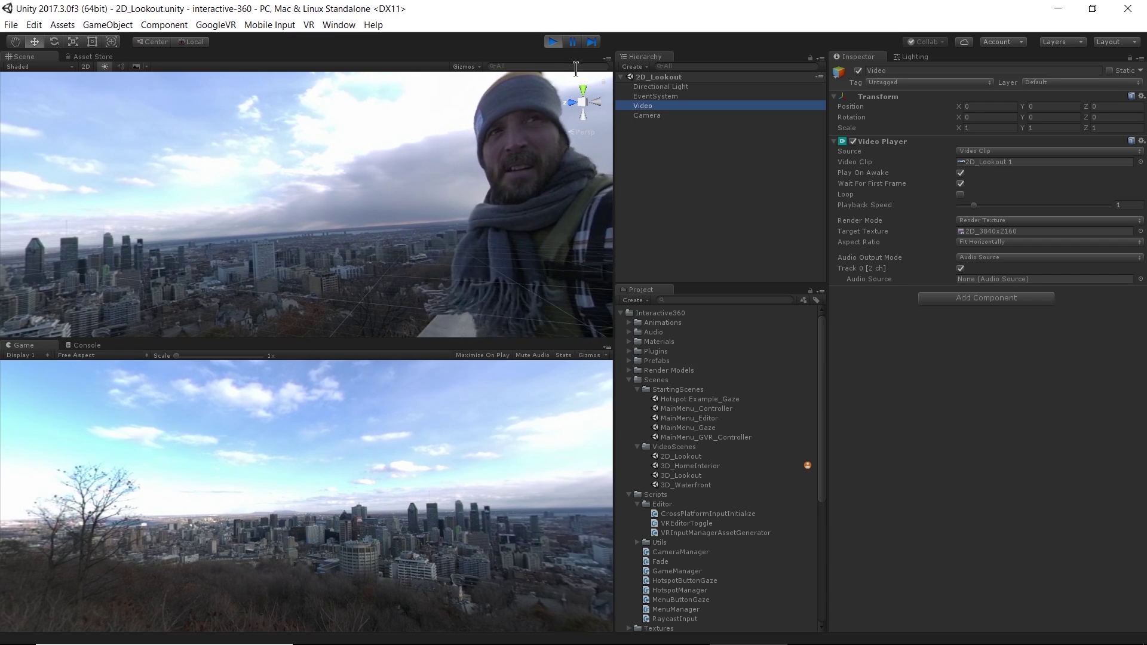
pyautogui.click(553, 42)
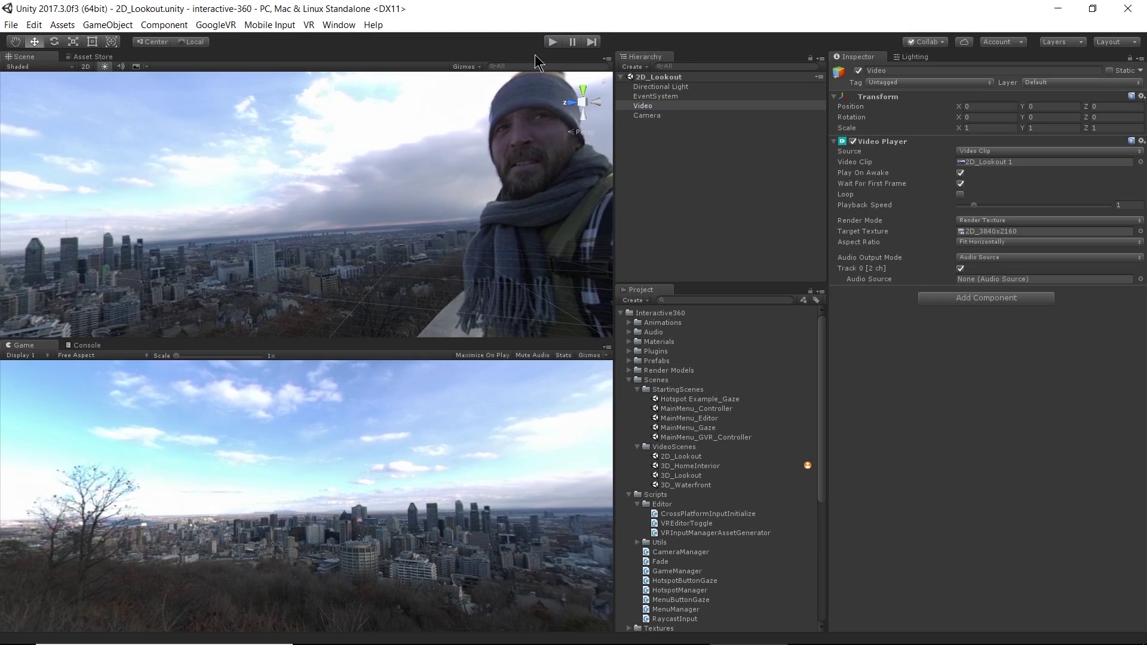
pyautogui.keyDown('alt'); pyautogui.moveTo(399, 254); pyautogui.dragTo(367, 265); pyautogui.keyUp('alt')
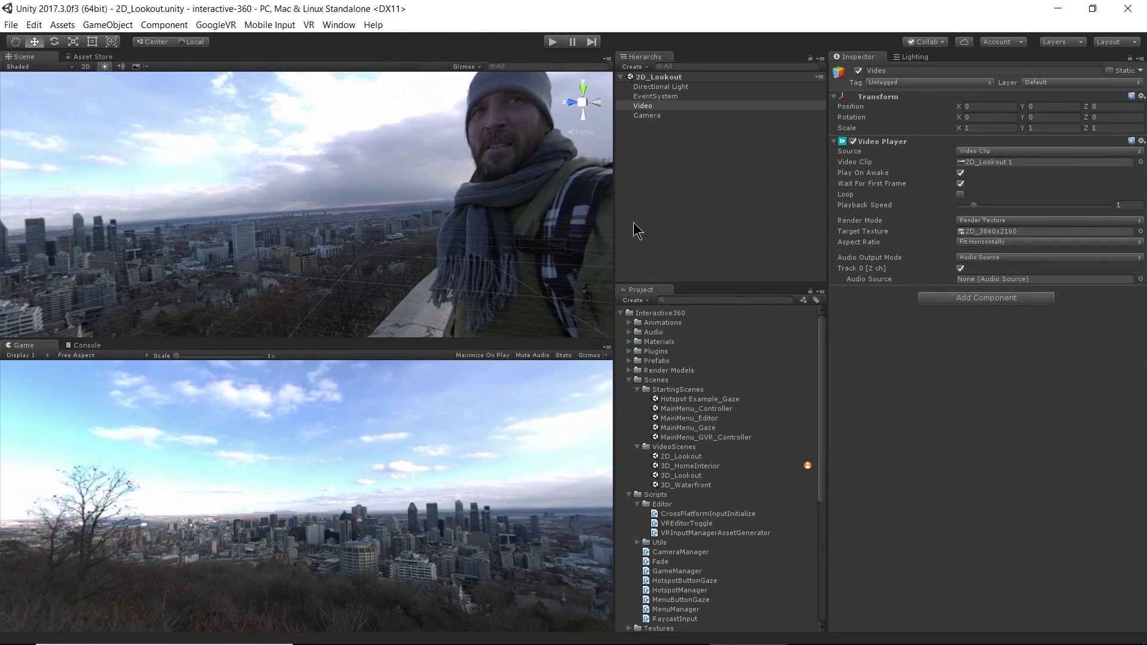
# Step: Open the MainMenu_Editor scene and start Play mode
pyautogui.click(706, 419)
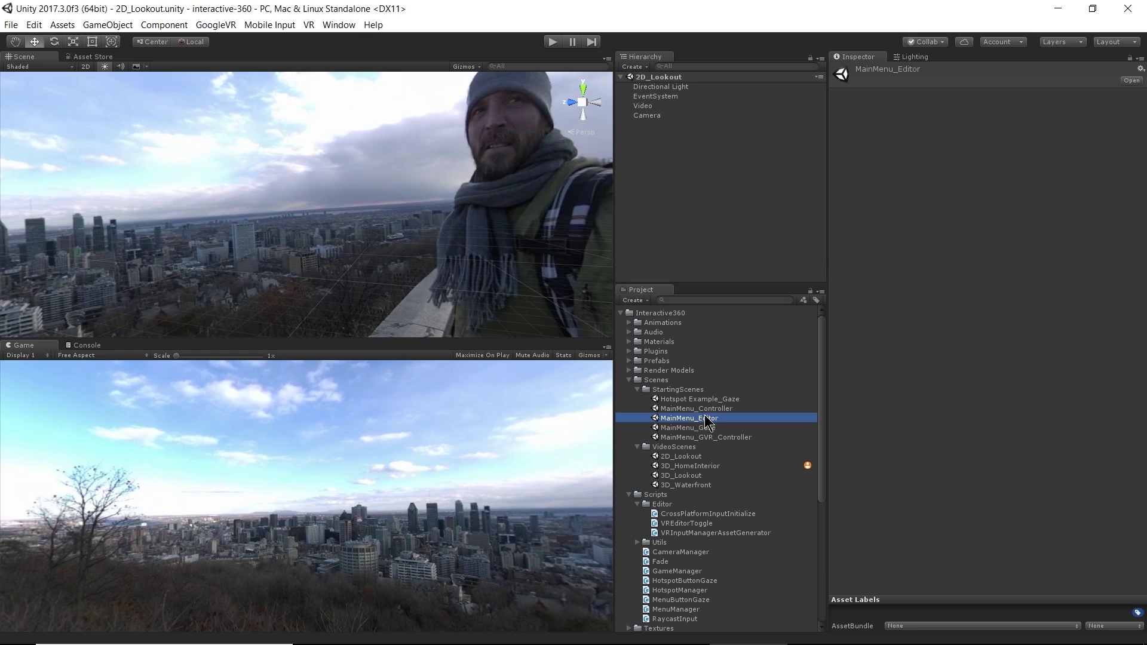
pyautogui.doubleClick(705, 419)
pyautogui.click(552, 42)
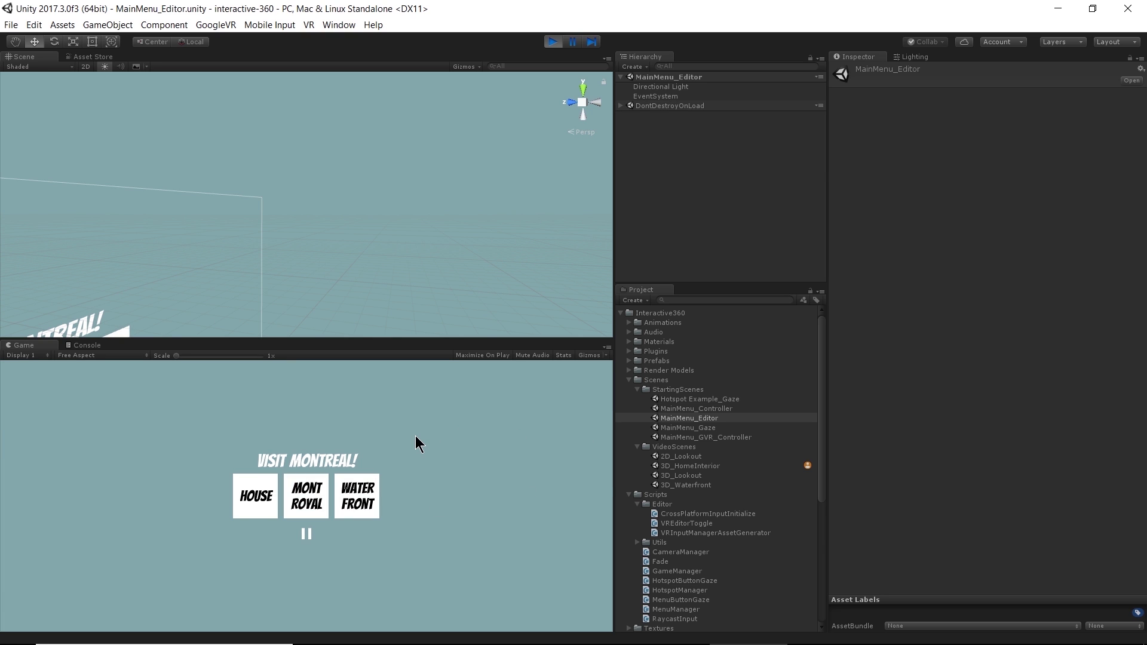
# Step: Load MONT ROYAL, pause and resume it, then load WATER FRONT and stop Play mode
pyautogui.click(324, 494)
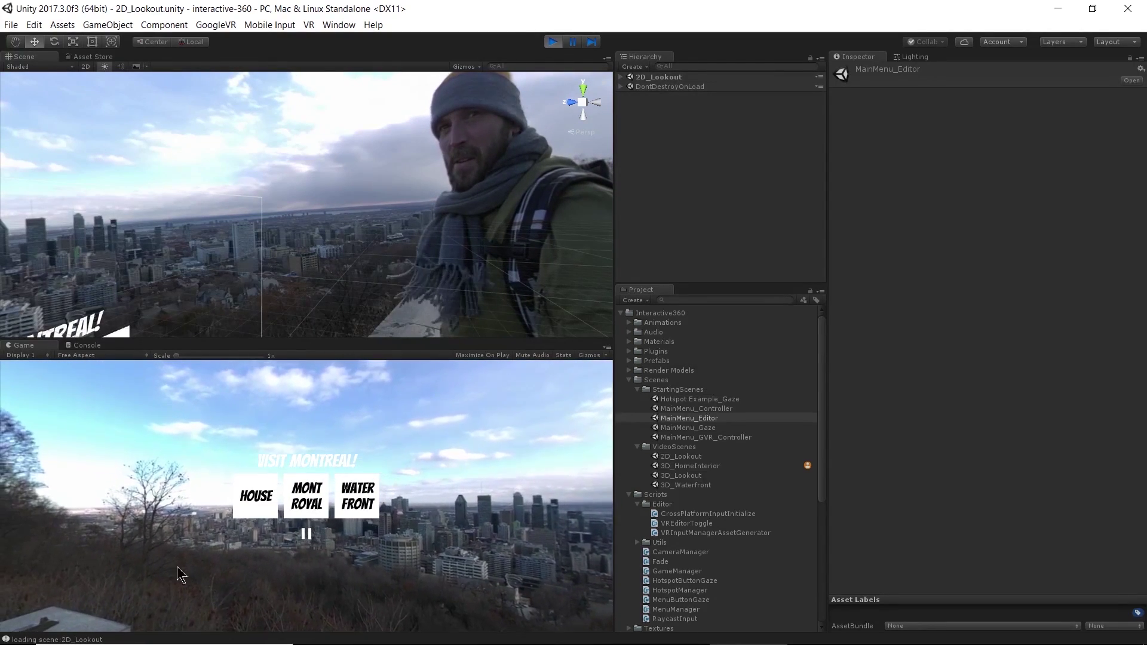
pyautogui.click(312, 531)
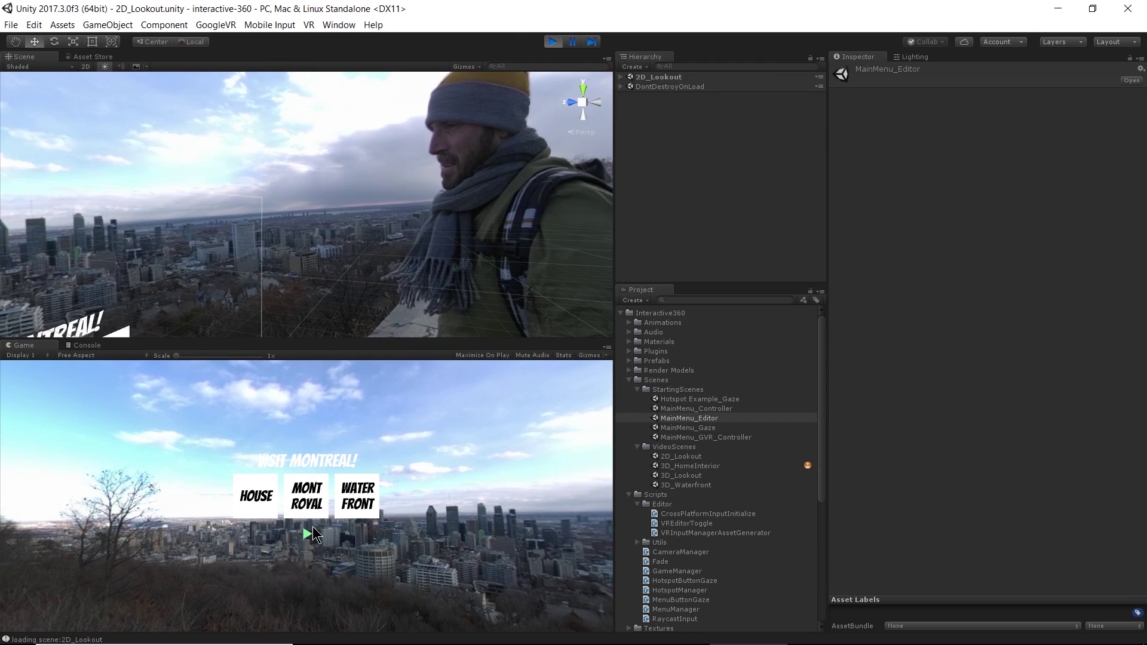
pyautogui.click(312, 530)
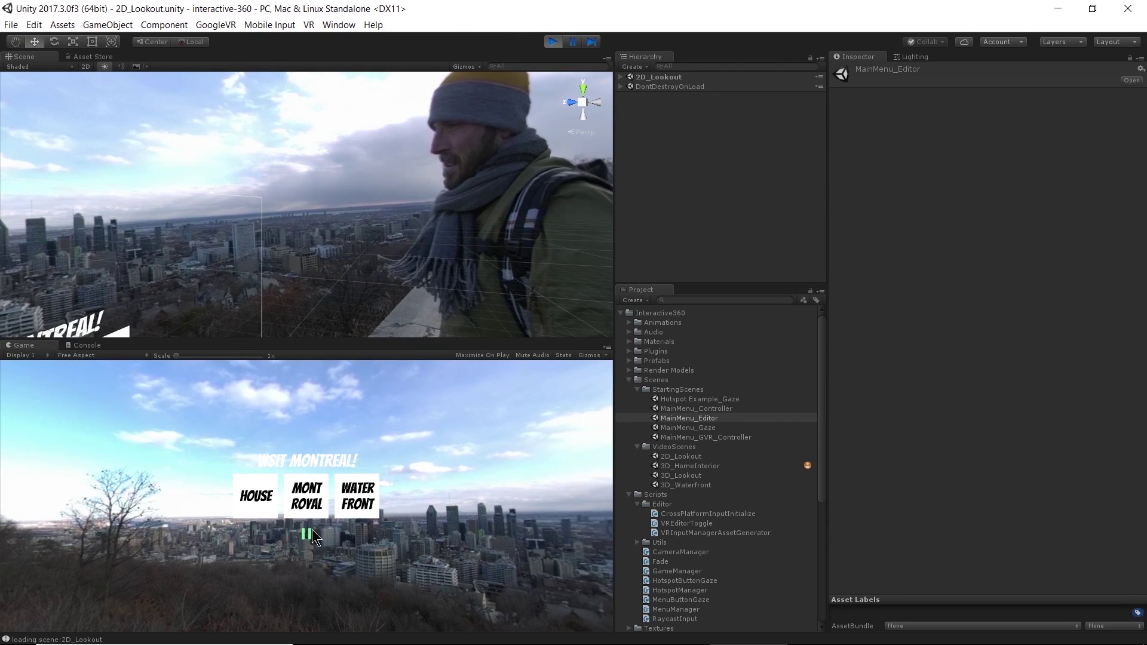
pyautogui.click(363, 495)
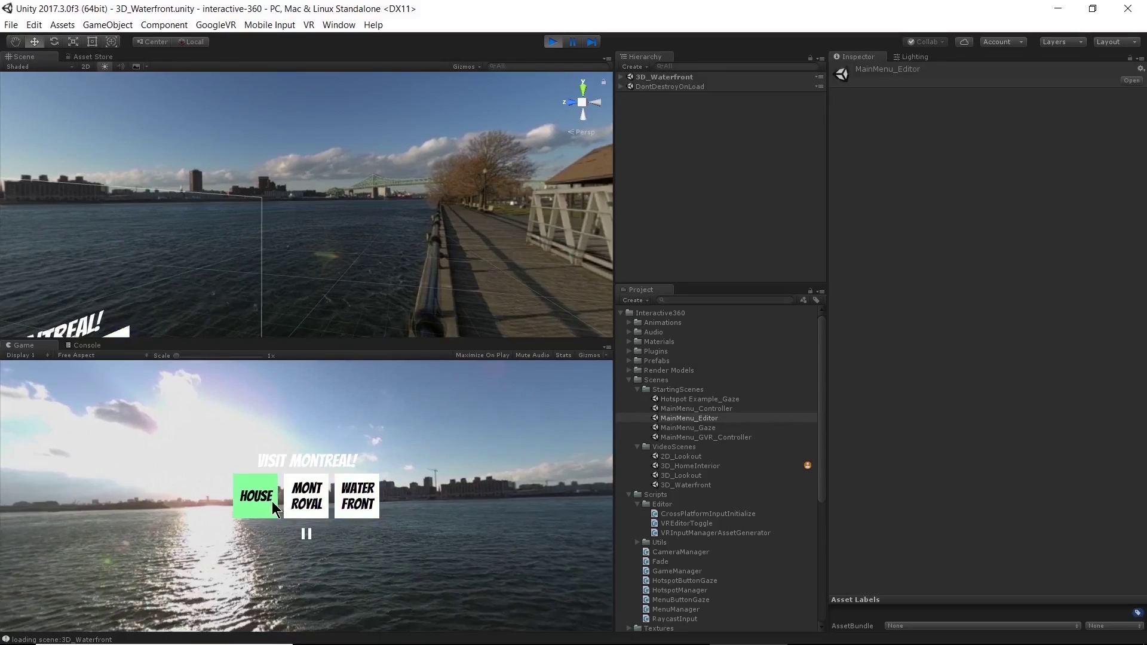
pyautogui.click(552, 43)
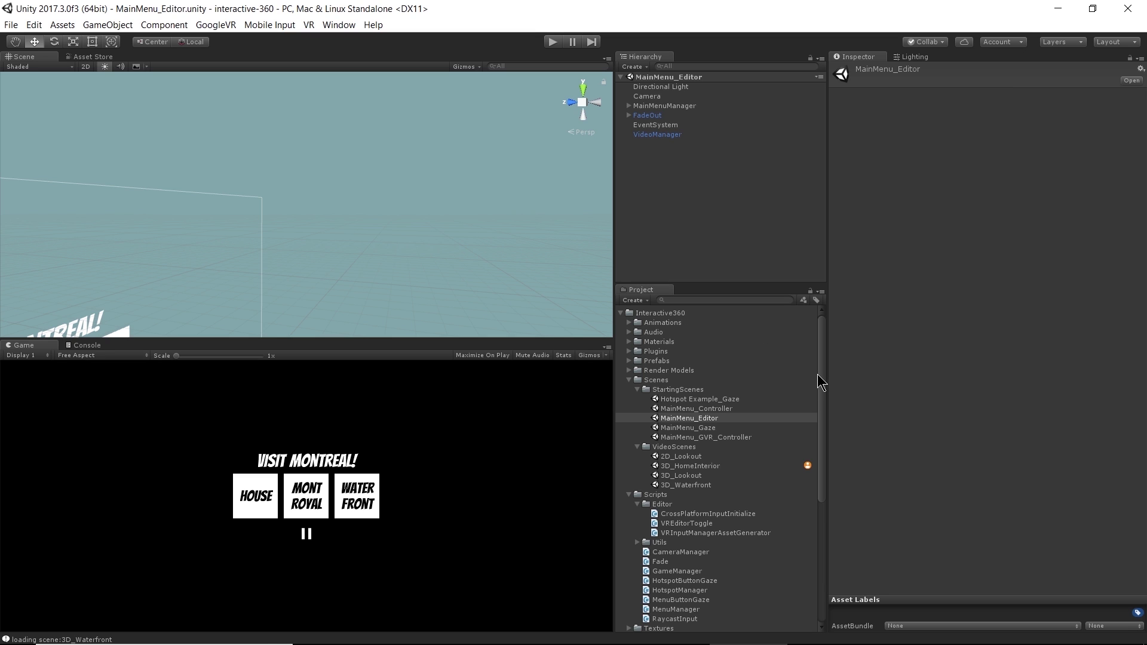
pyautogui.moveTo(818, 375)
pyautogui.mouseDown()
pyautogui.moveTo(834, 522)
pyautogui.moveTo(813, 393)
pyautogui.mouseUp()
# Step: Open 2D_Lookout and run it, looking around the 360 video before stopping
pyautogui.doubleClick(687, 457)
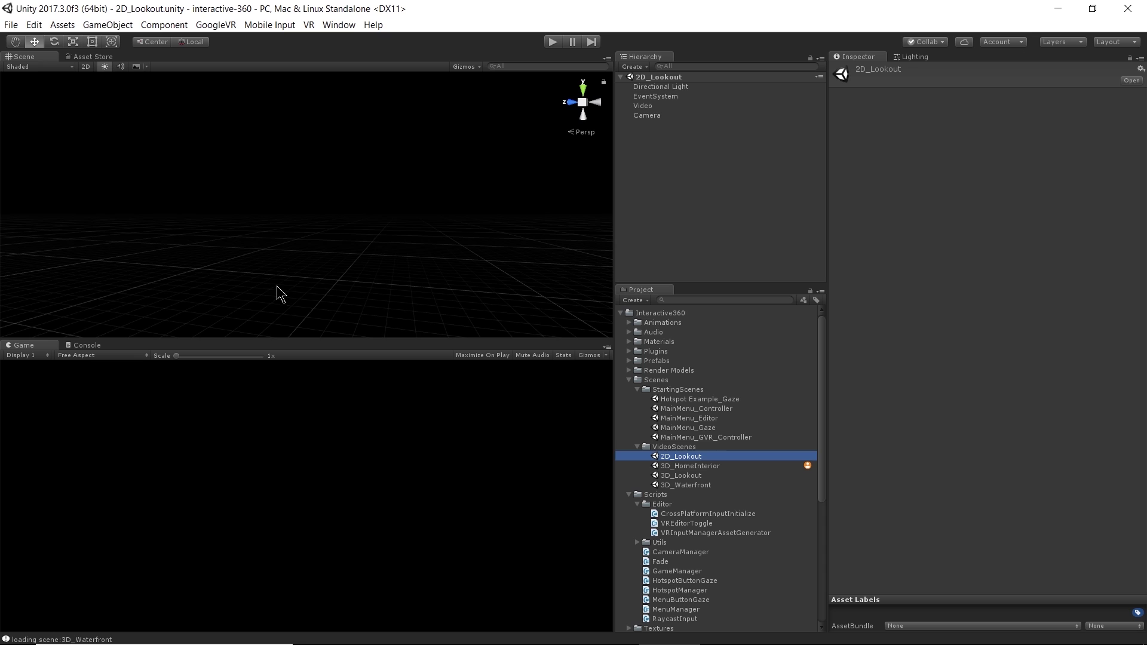
pyautogui.moveTo(279, 290); pyautogui.dragTo(500, 320, button='right')
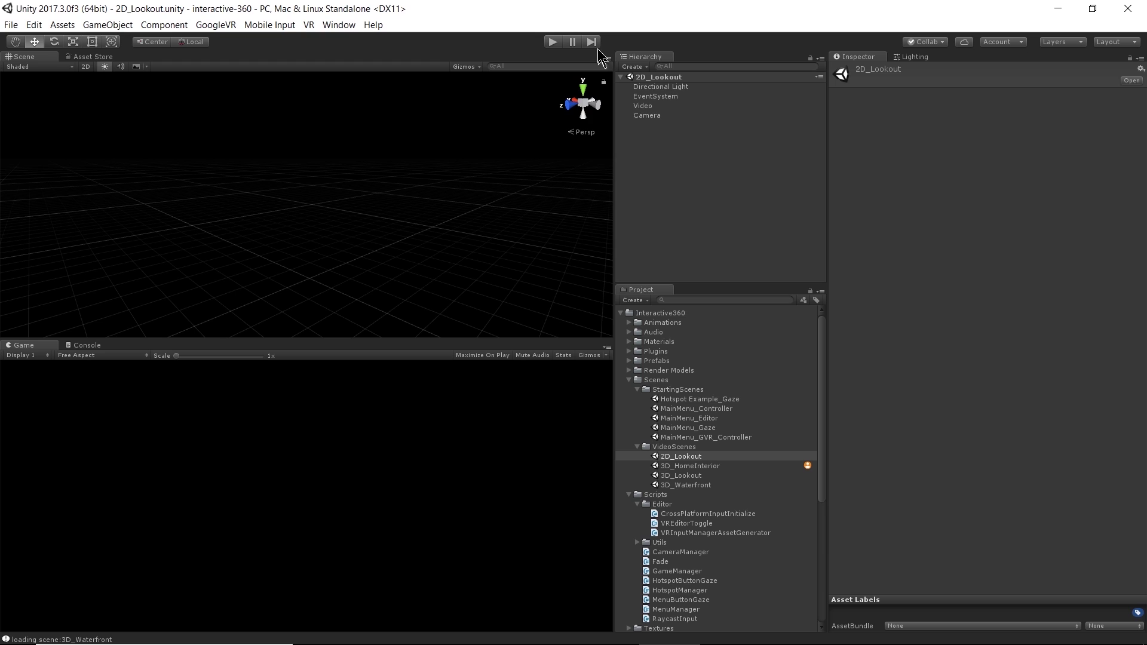
pyautogui.click(553, 41)
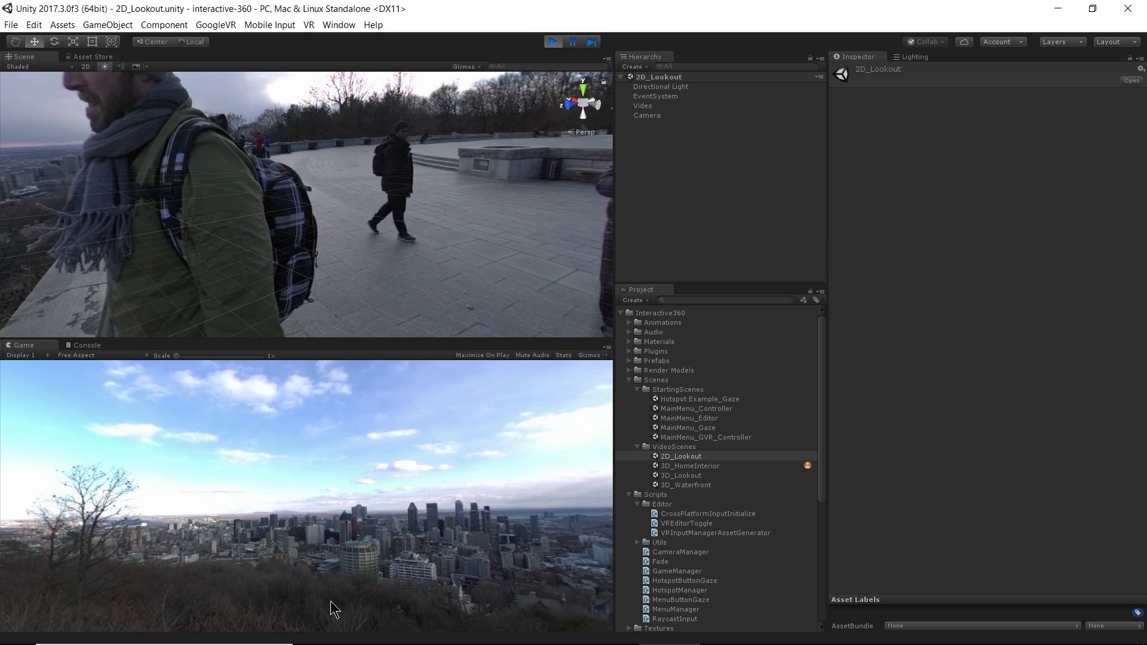
pyautogui.moveTo(275, 219); pyautogui.dragTo(353, 215, button='right')
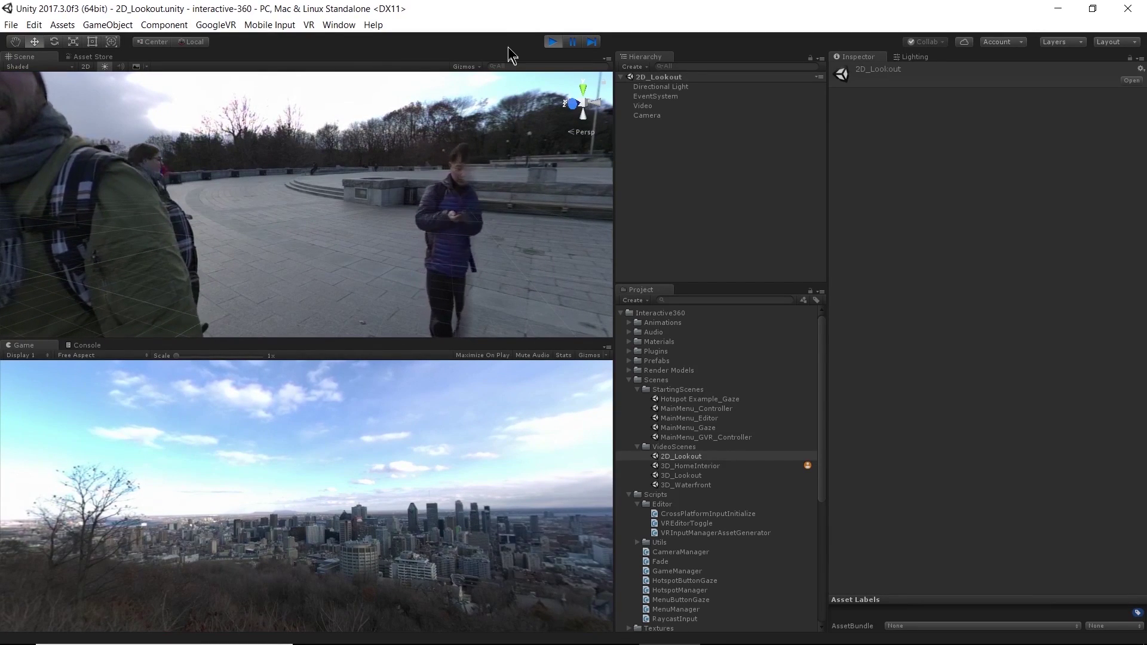
pyautogui.click(552, 42)
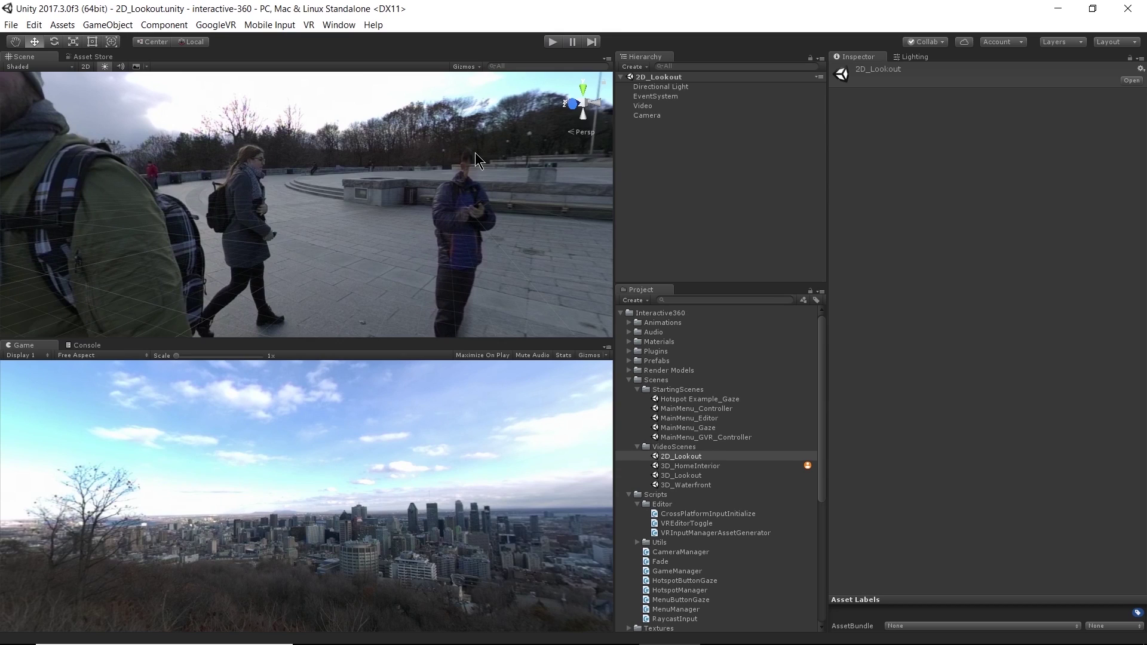
# Step: Attach the CameraEditorControl script from the Utils folder to the Camera
pyautogui.click(642, 117)
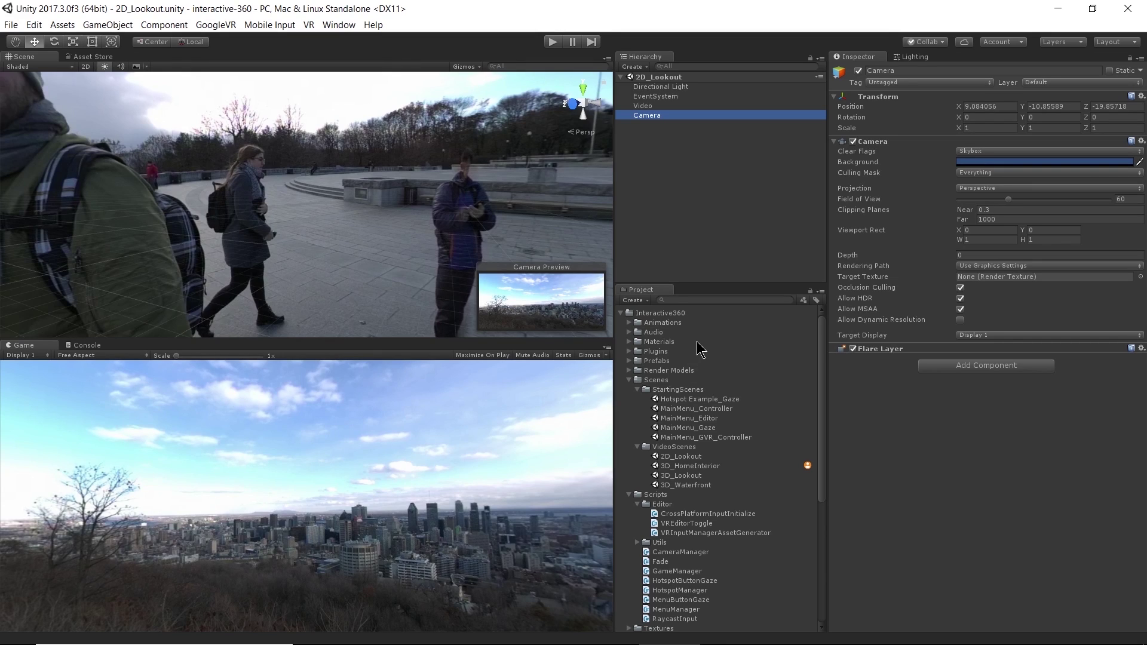
pyautogui.scroll(-4, 678, 346)
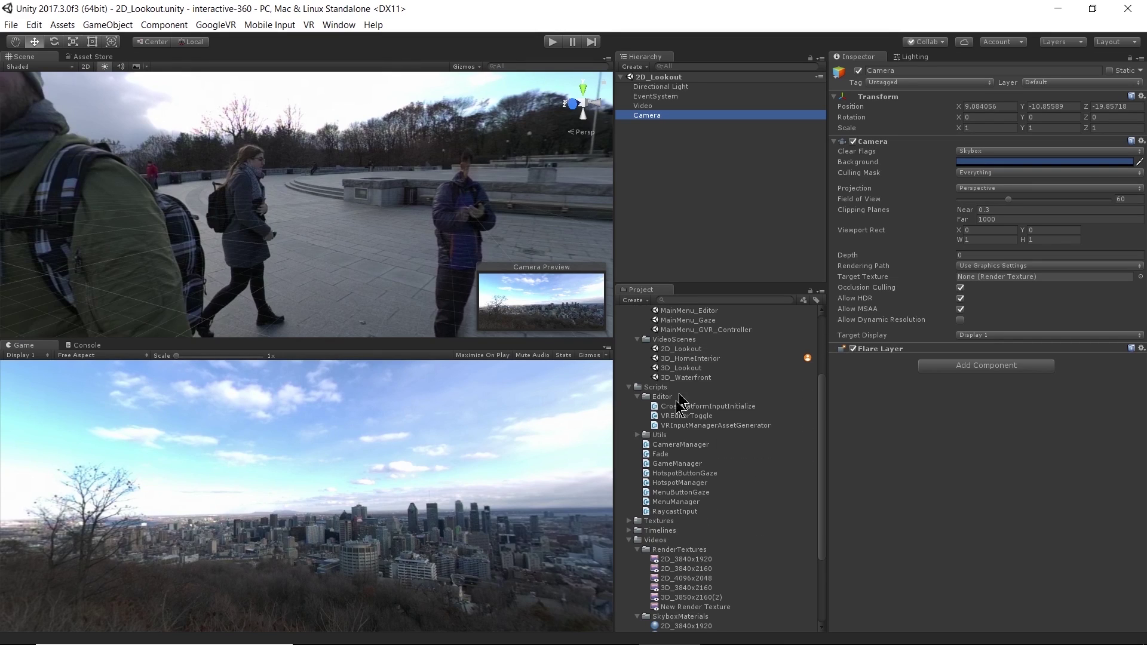
pyautogui.click(638, 436)
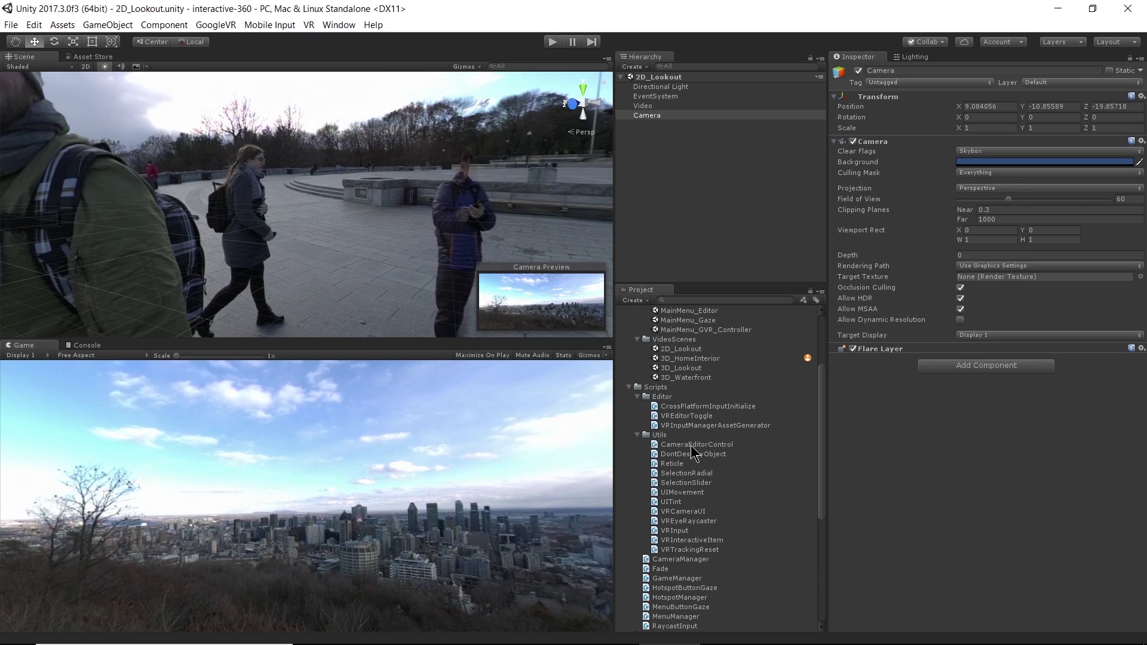
pyautogui.moveTo(691, 445); pyautogui.dragTo(923, 436)
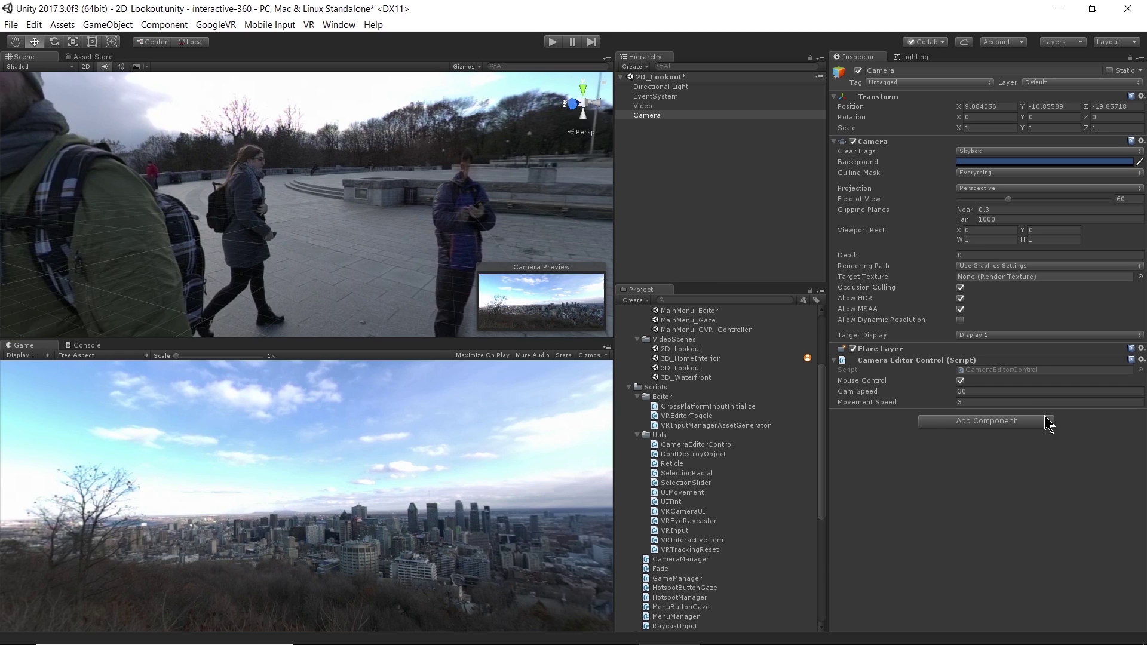
# Step: Run the scene, turning the camera to look around the 360 video, then stop
pyautogui.click(552, 41)
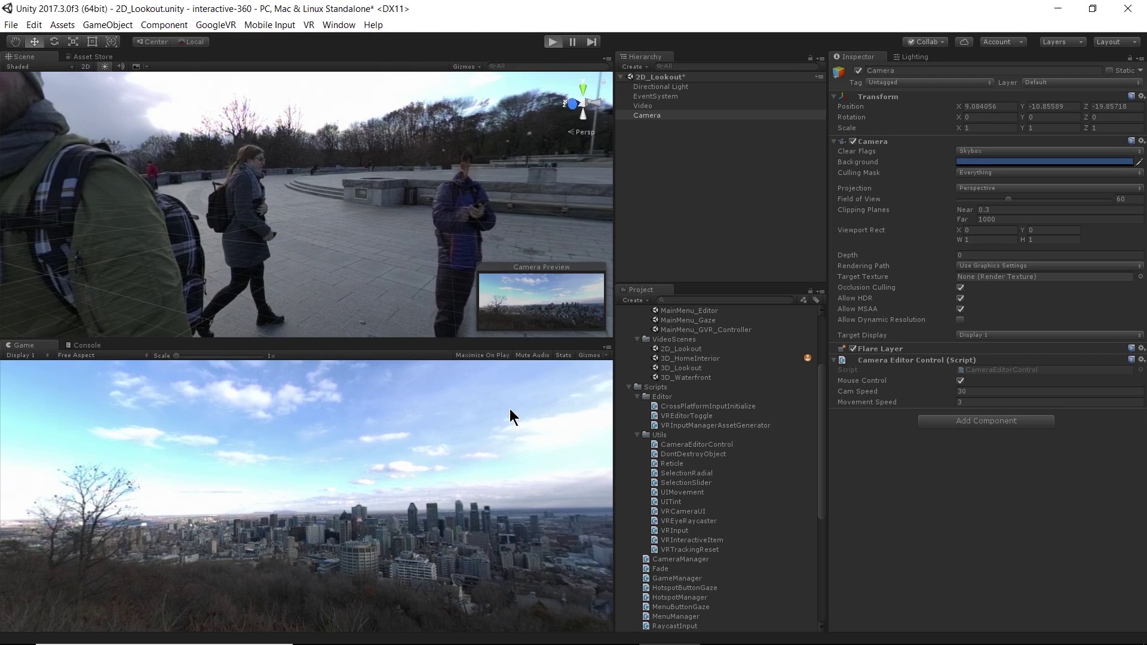
pyautogui.moveTo(510, 409)
pyautogui.mouseDown()
pyautogui.moveTo(131, 418)
pyautogui.moveTo(505, 424)
pyautogui.mouseUp()
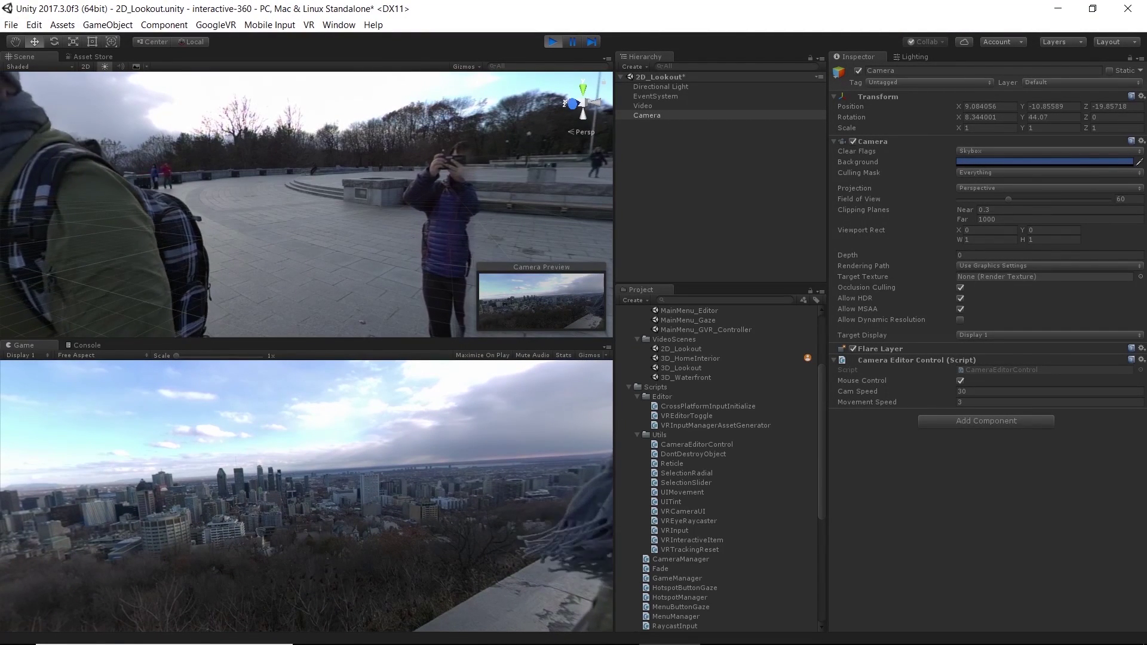
pyautogui.moveTo(478, 422); pyautogui.dragTo(535, 62)
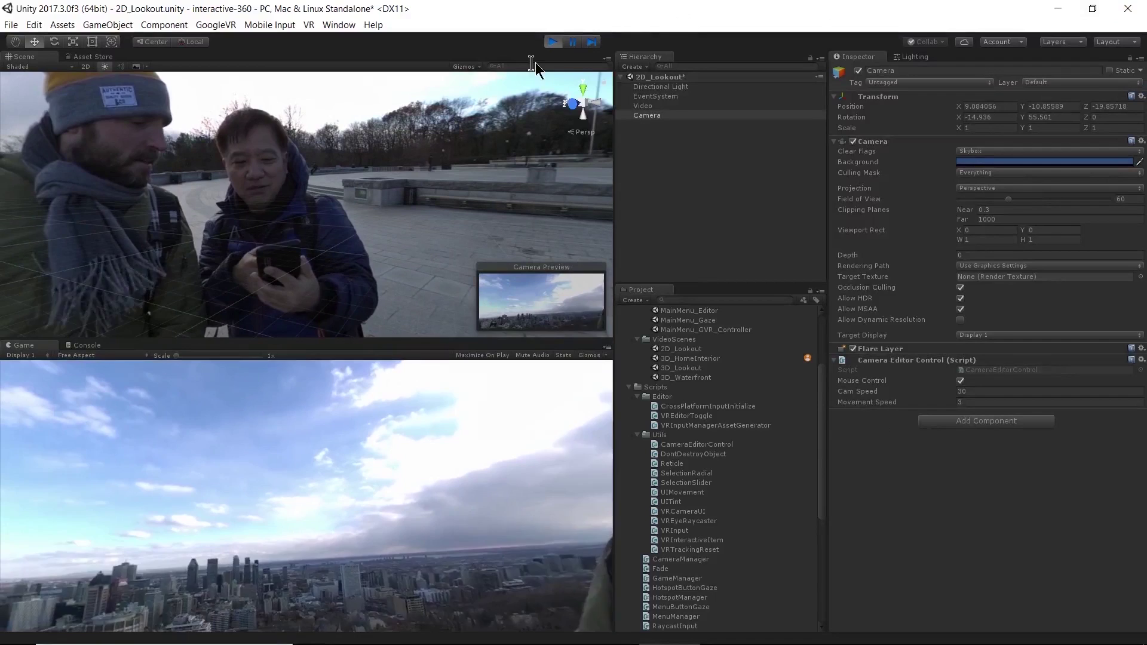
pyautogui.click(559, 43)
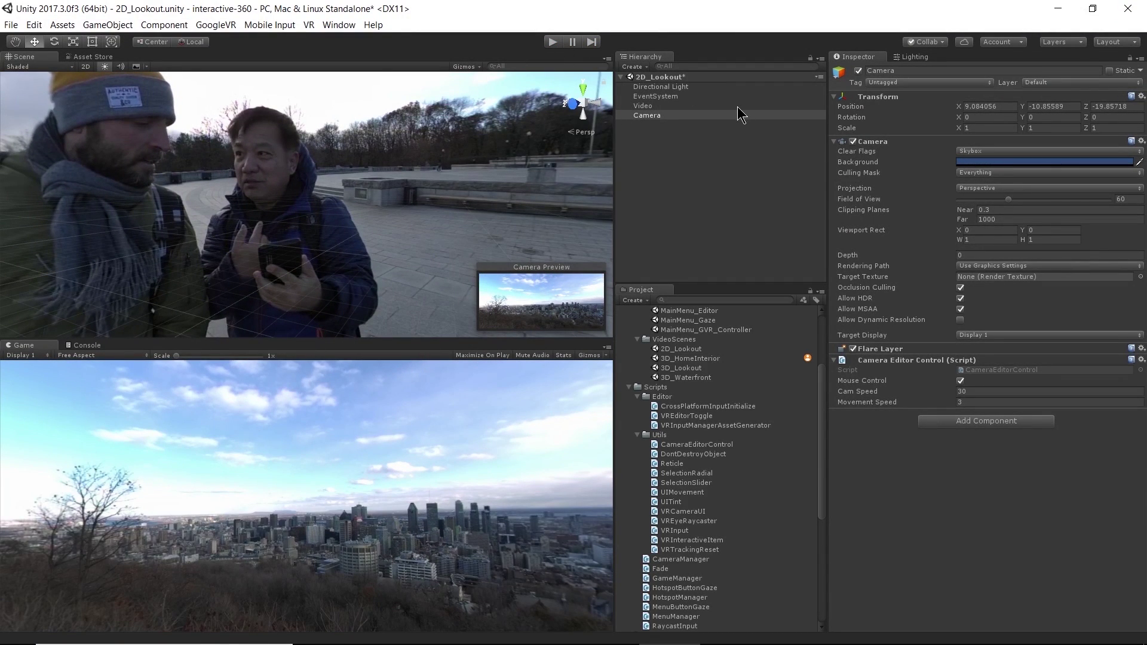
# Step: Inspect Directional Light, EventSystem and Camera, ending on the Video object's Video Player
pyautogui.click(683, 87)
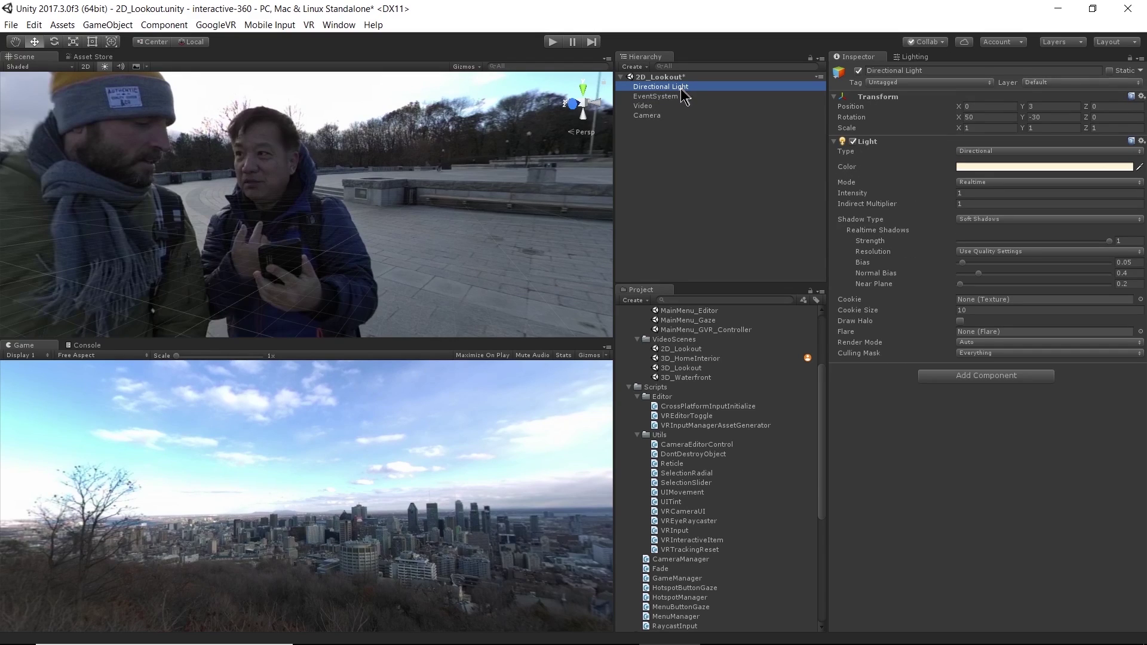
pyautogui.click(677, 97)
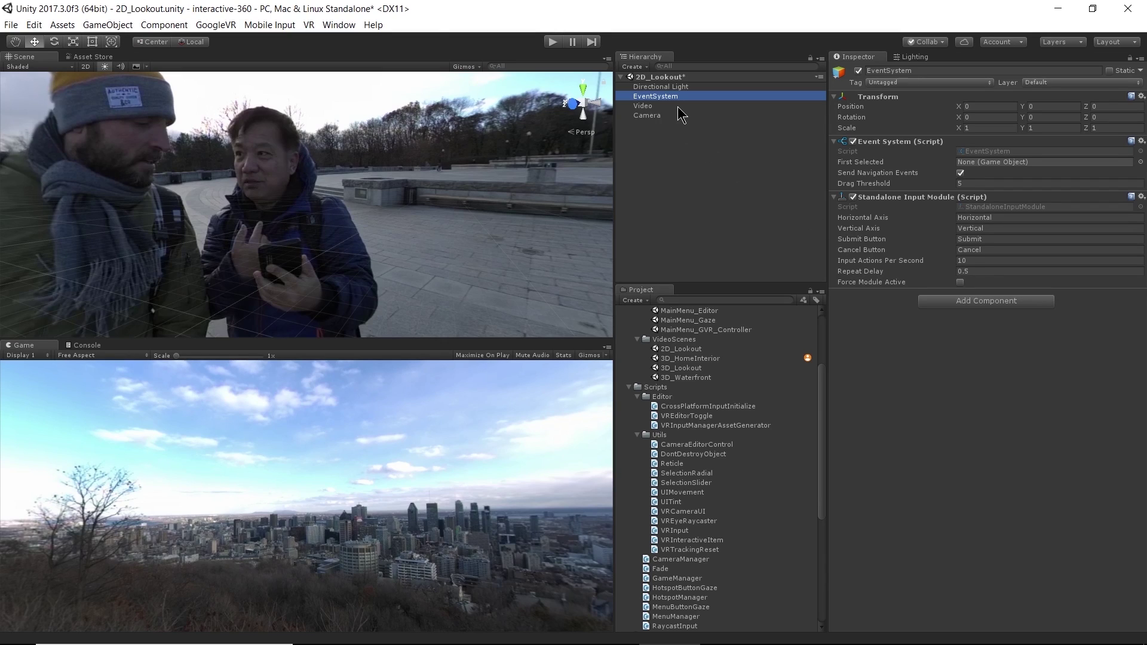
pyautogui.click(651, 116)
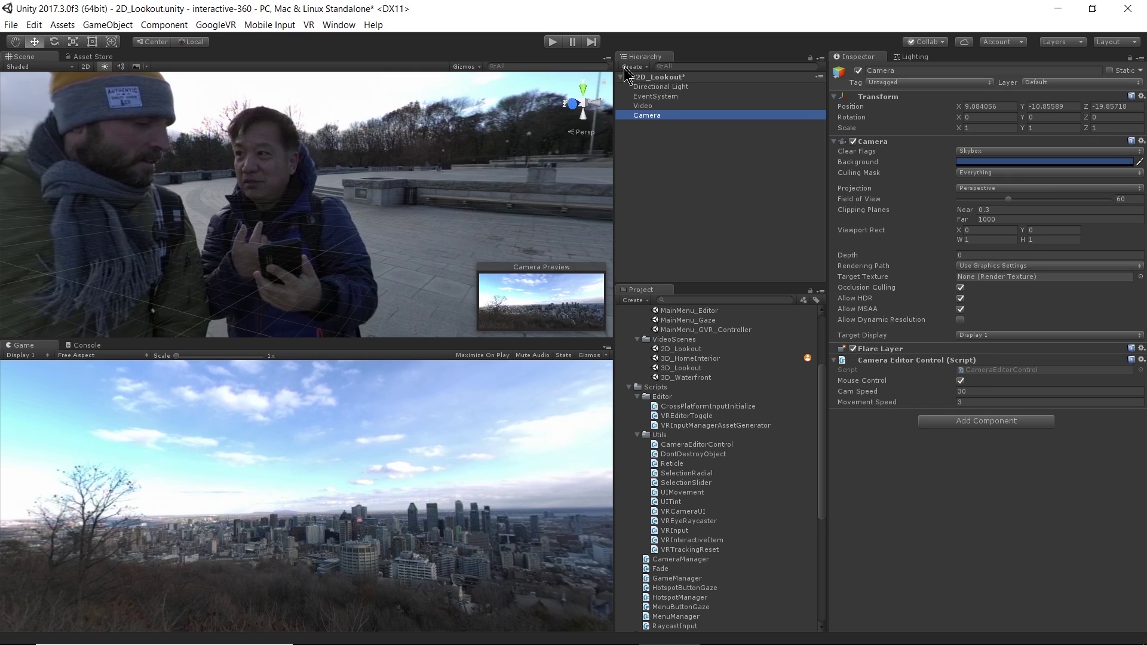
pyautogui.click(649, 108)
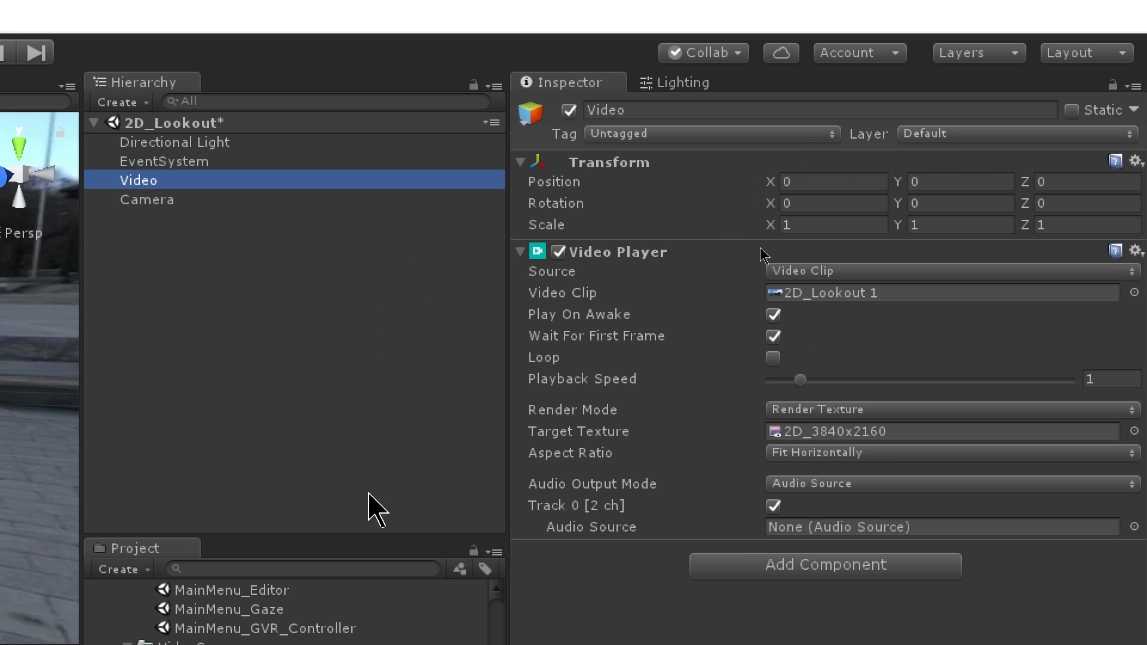
# Step: Keep Video Clip as the source and ping the 2D_Lookout 1 clip in the Project window
pyautogui.click(822, 270)
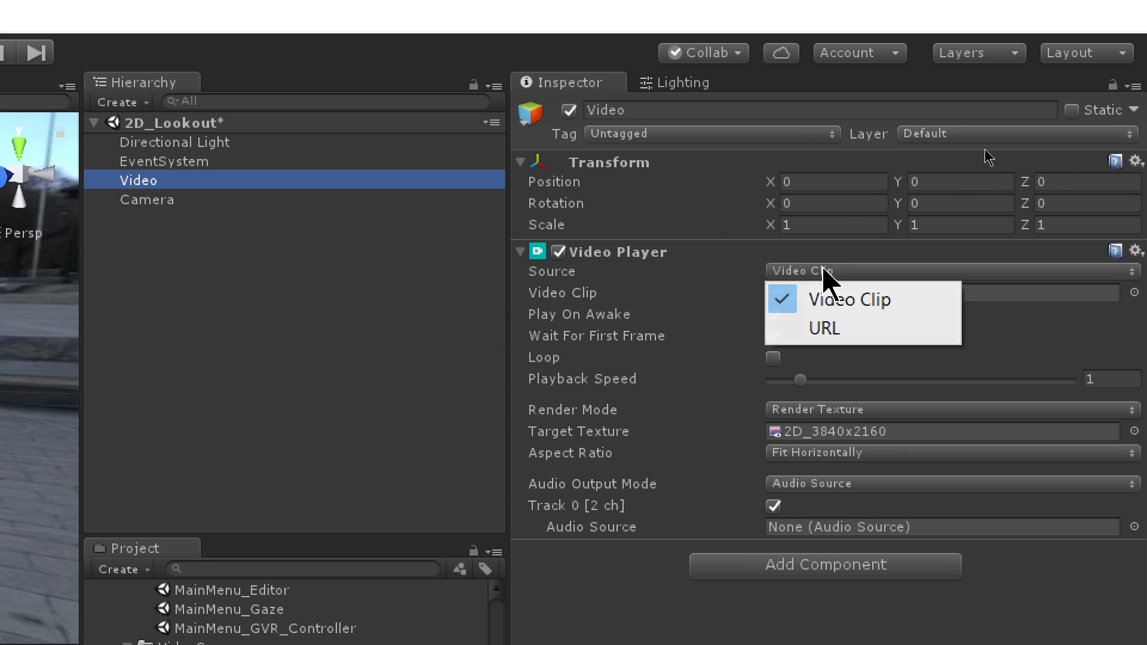
pyautogui.click(750, 278)
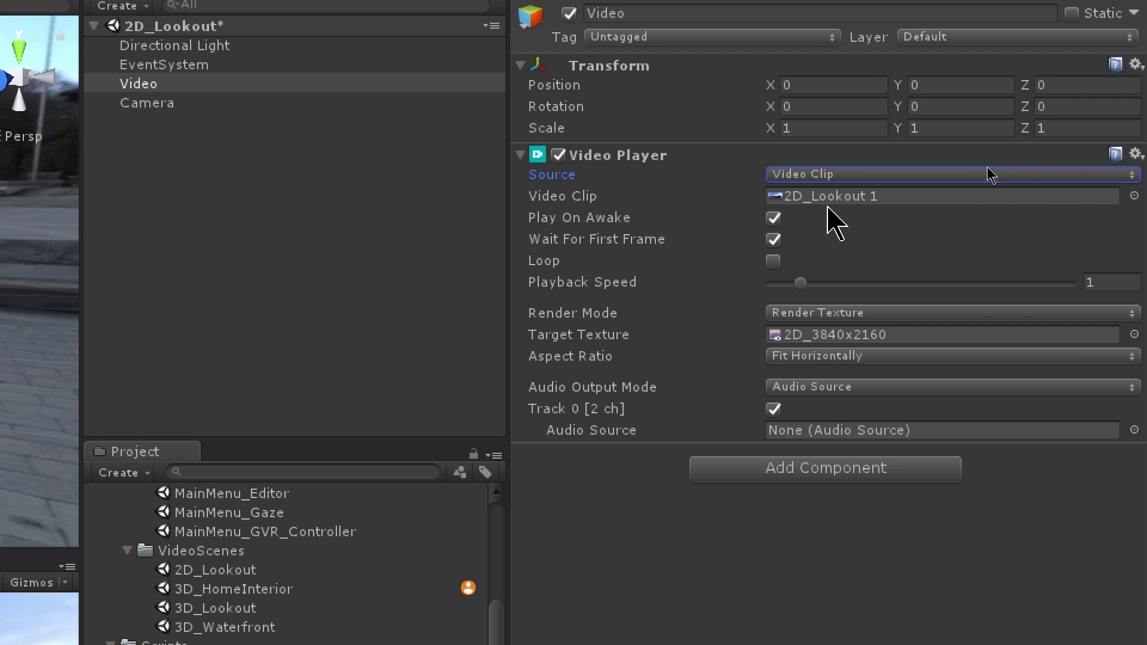
pyautogui.click(849, 197)
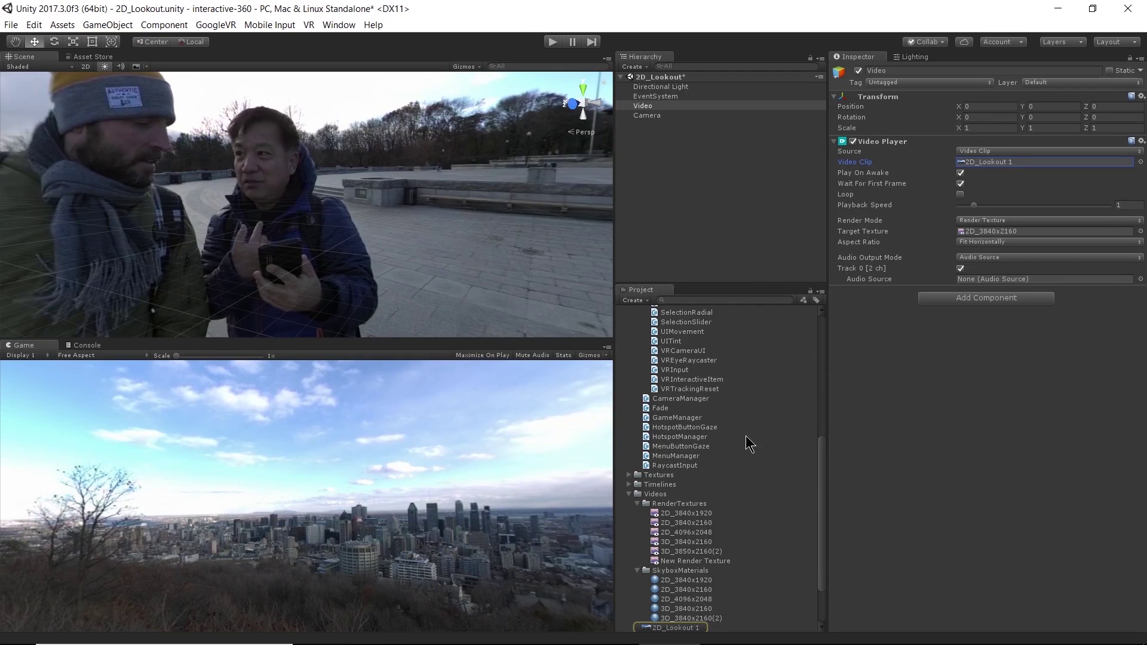
# Step: Collapse the RenderTextures and SkyboxMaterials folders inside the Videos folder
pyautogui.scroll(-2, 750, 452)
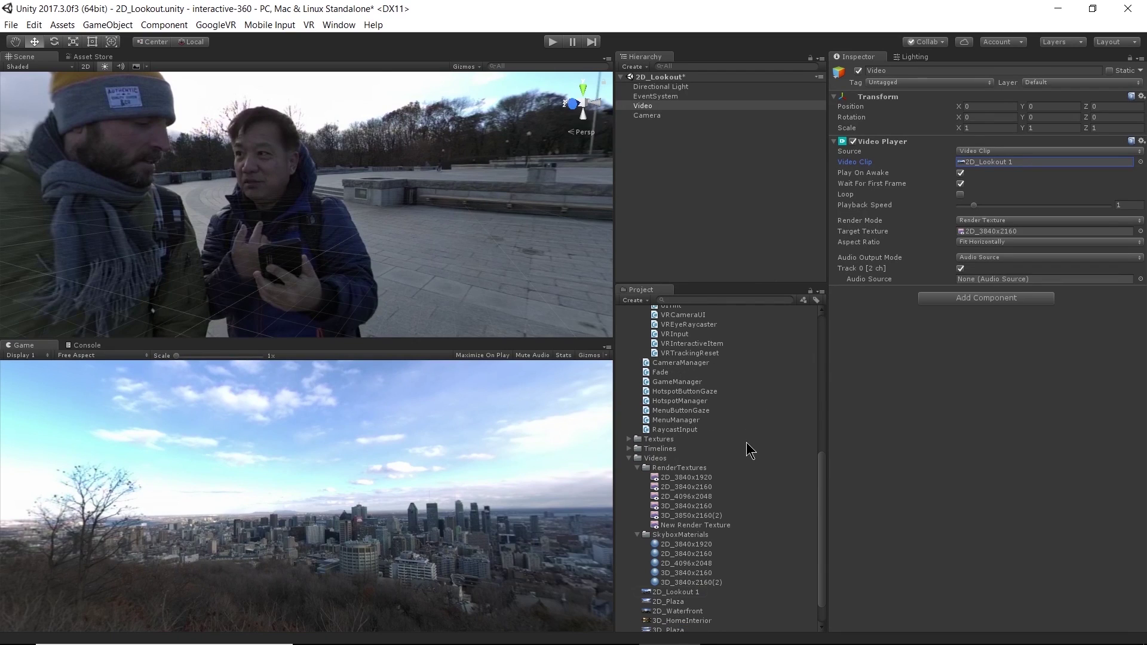
pyautogui.click(639, 468)
pyautogui.click(638, 504)
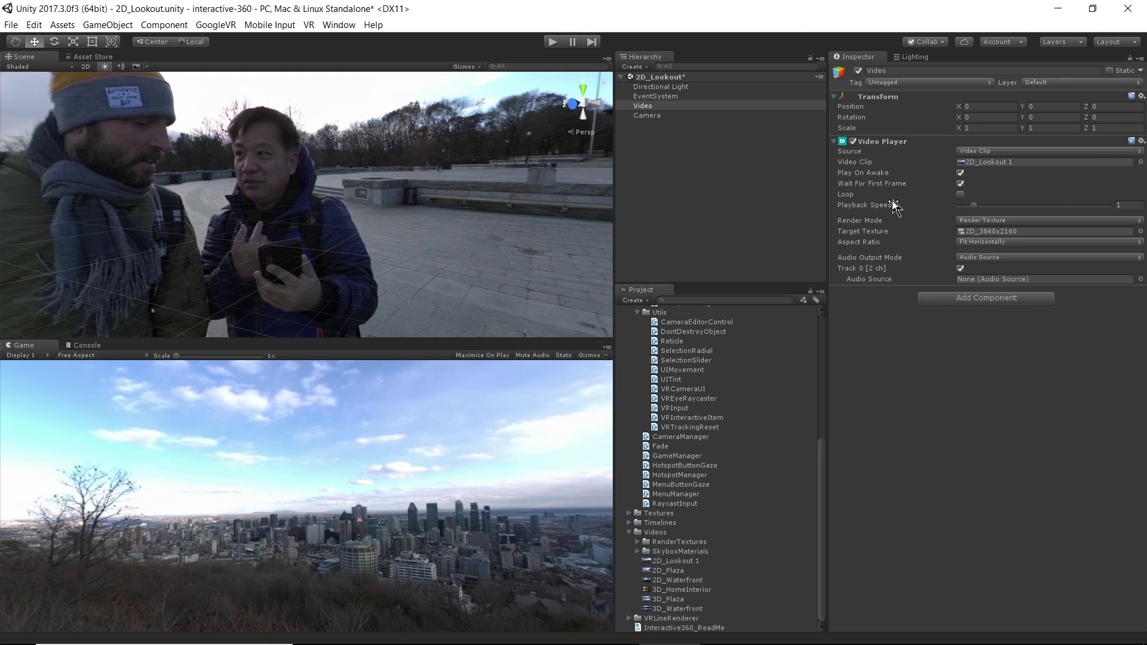
# Step: Enable Loop and preview the scene with Playback Speed raised to about 2
pyautogui.click(960, 195)
pyautogui.moveTo(104, 273); pyautogui.dragTo(1085, 259, button='right')
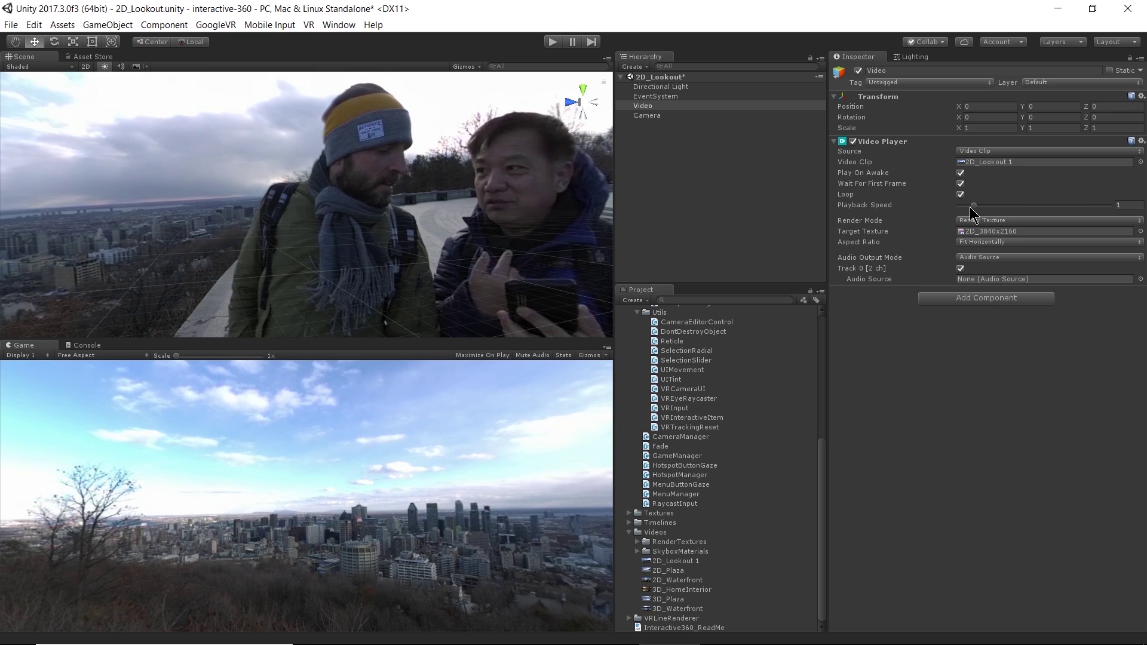
pyautogui.moveTo(976, 205); pyautogui.dragTo(992, 205)
pyautogui.click(553, 41)
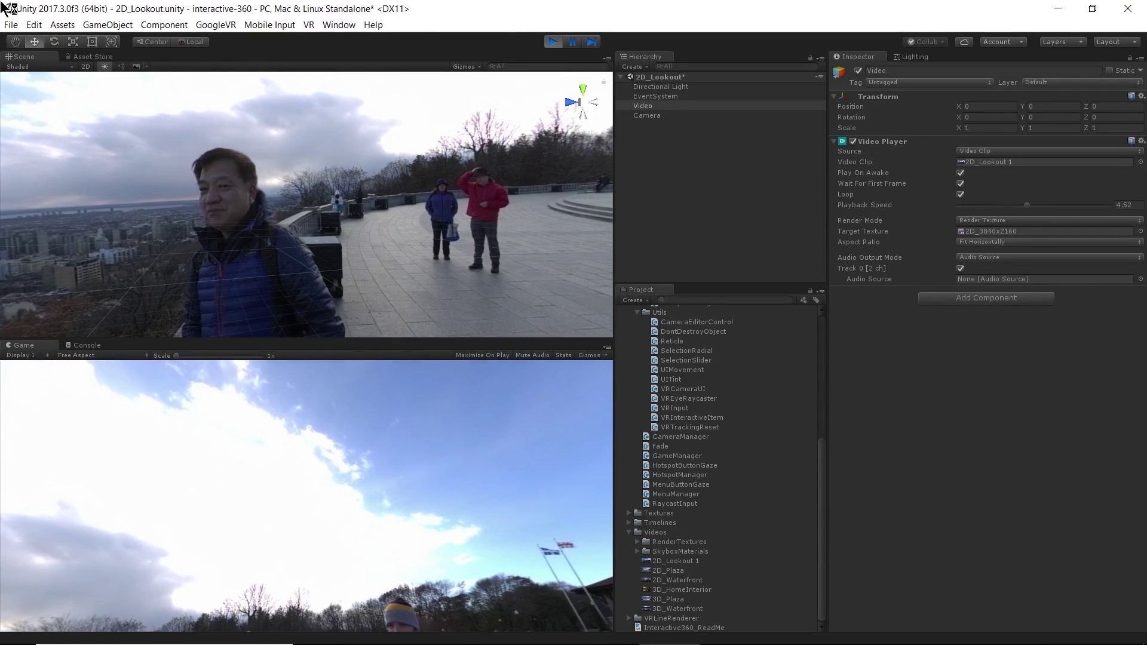
pyautogui.click(553, 41)
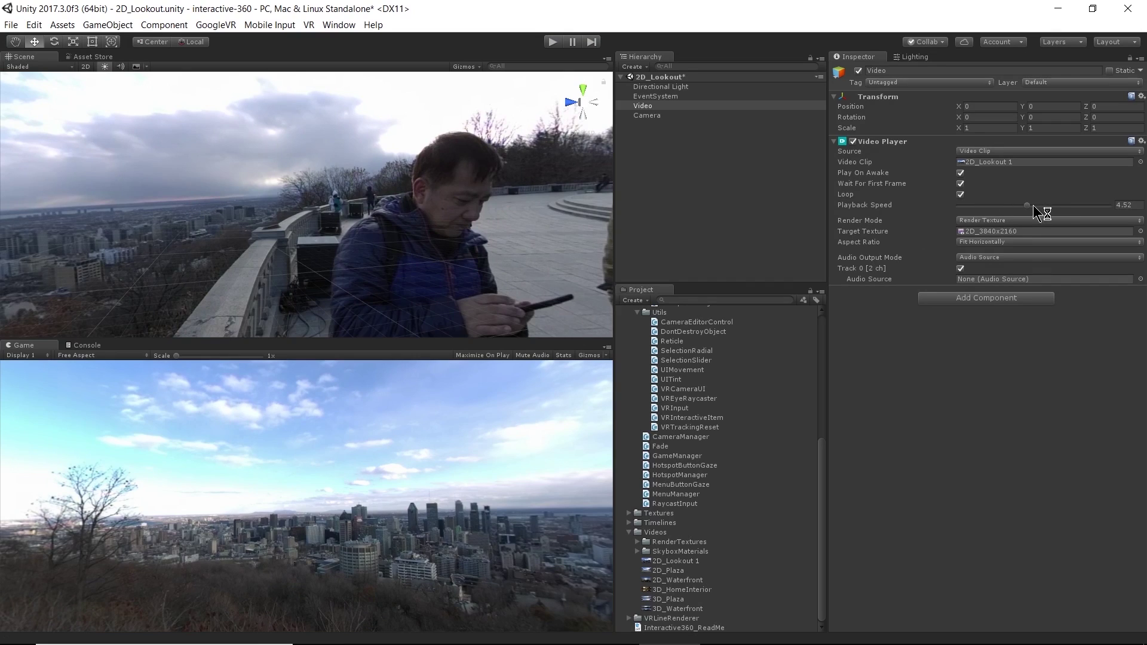
# Step: Reset the Playback Speed to 1
pyautogui.click(1138, 205)
pyautogui.press('BackSpace')
pyautogui.press('BackSpace')
pyautogui.press('BackSpace')
pyautogui.press('BackSpace')
pyautogui.write('1')
pyautogui.click(985, 220)
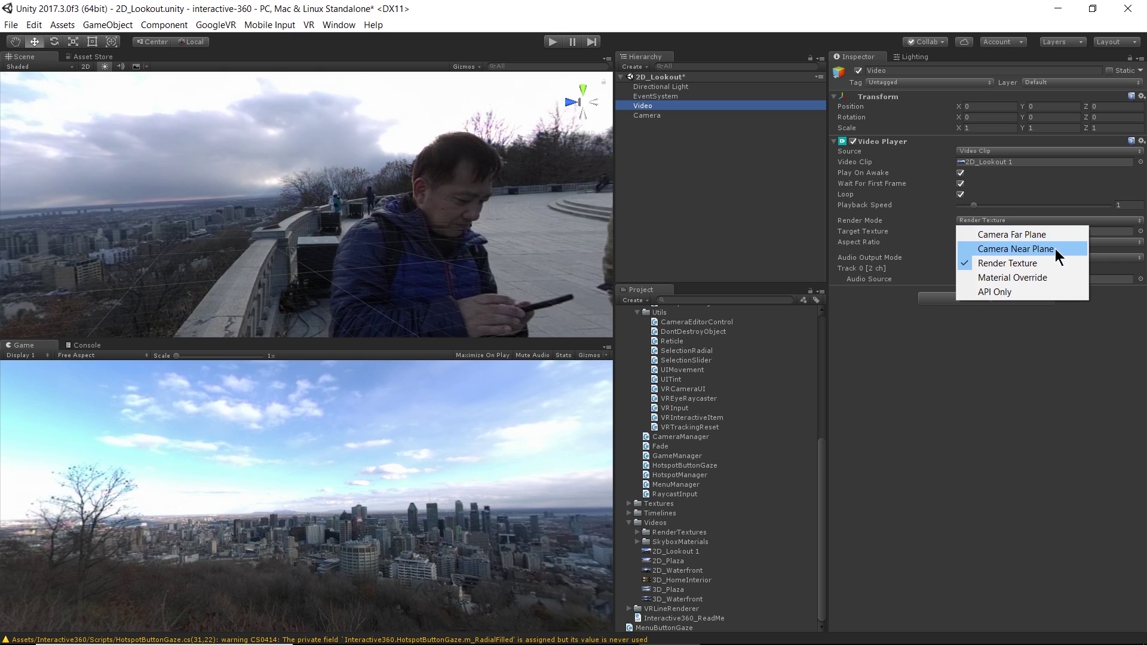
pyautogui.click(1007, 264)
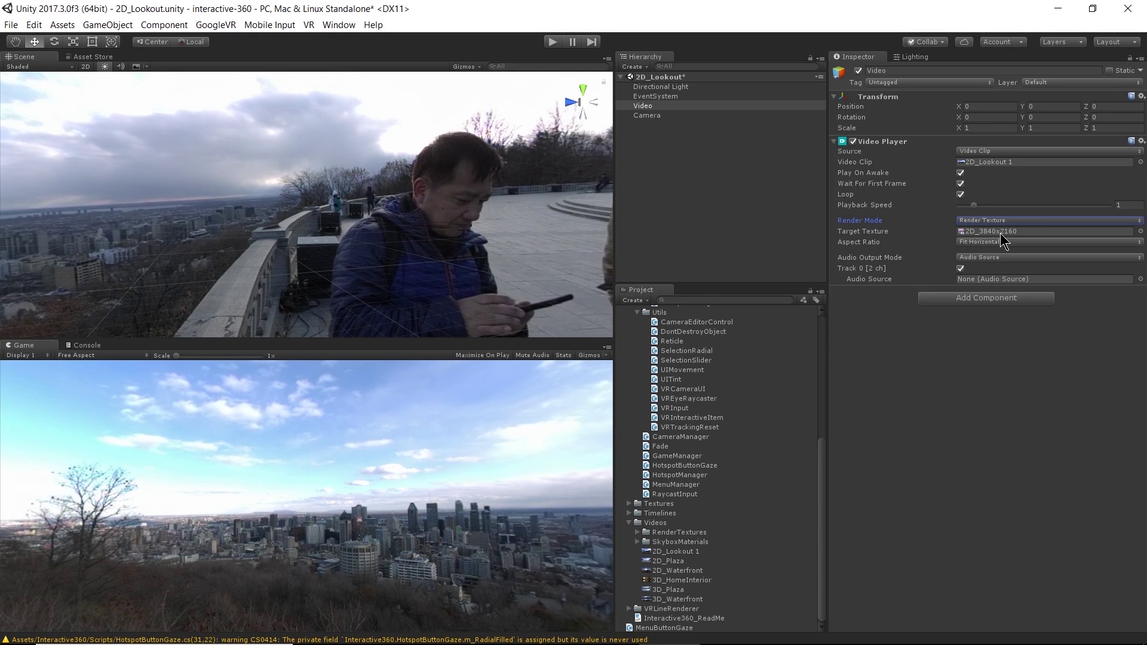
# Step: Inspect the 2D_3840x2160 render texture, then search Add Component on Video for 'audio source'
pyautogui.click(993, 232)
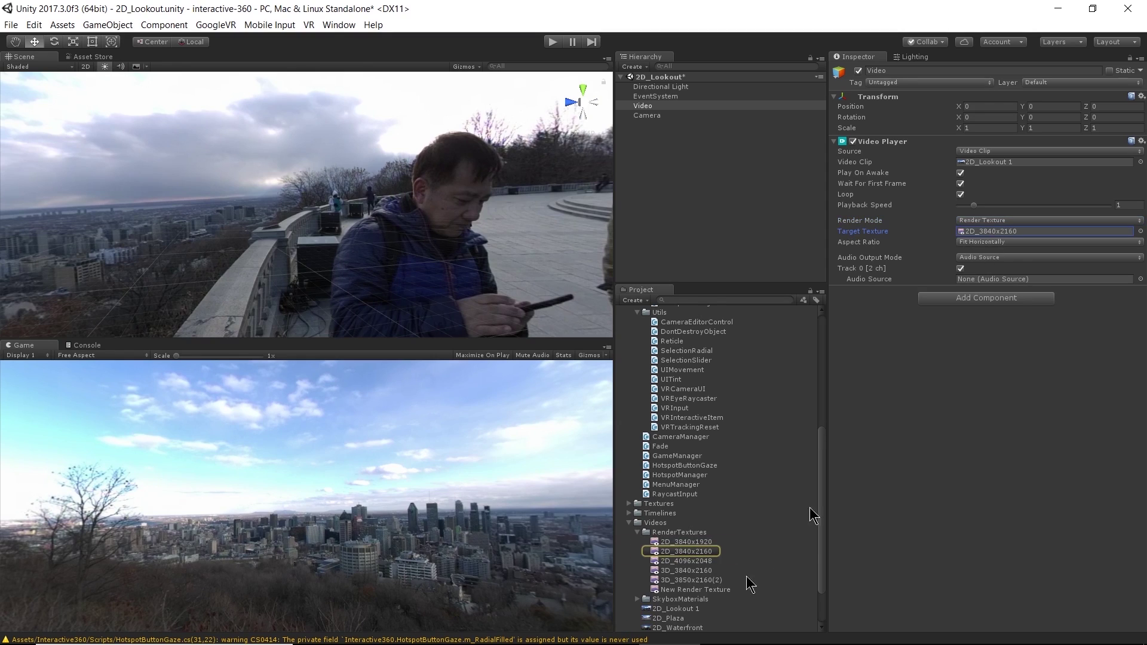
pyautogui.click(695, 553)
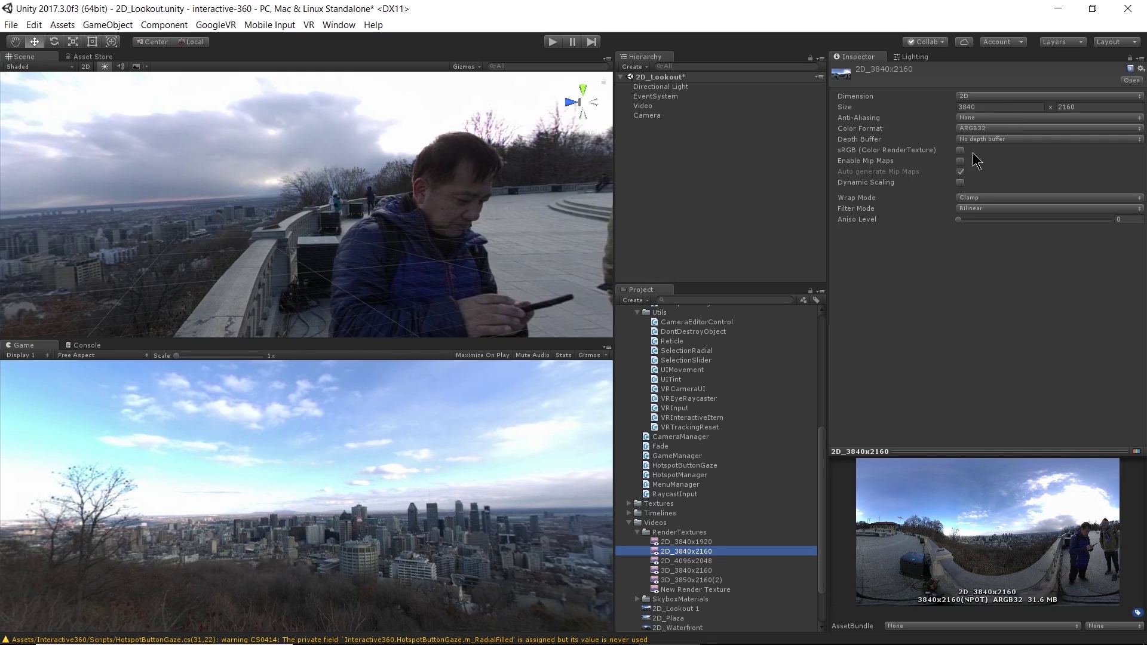
pyautogui.click(657, 106)
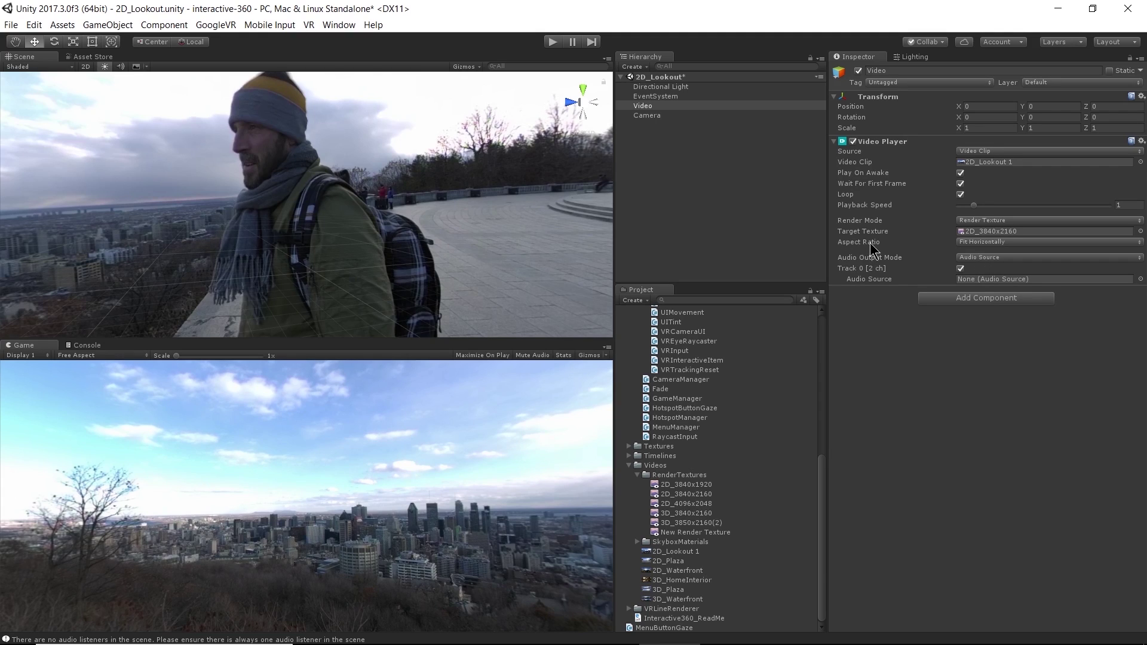
pyautogui.click(984, 300)
pyautogui.write('aud')
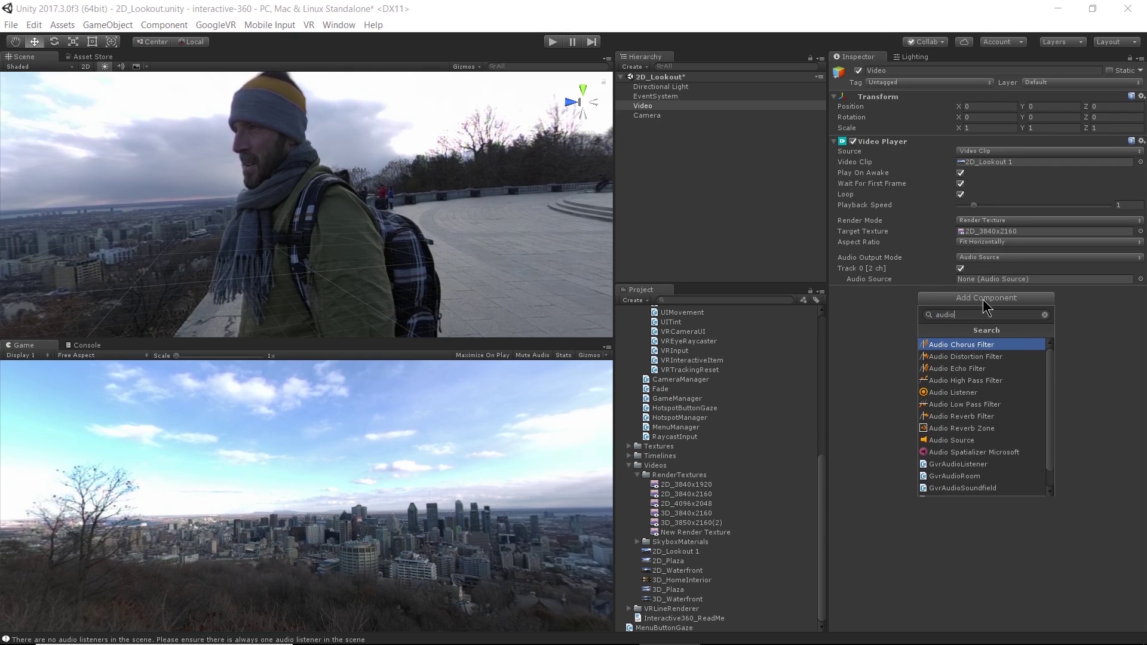
pyautogui.write('io source')
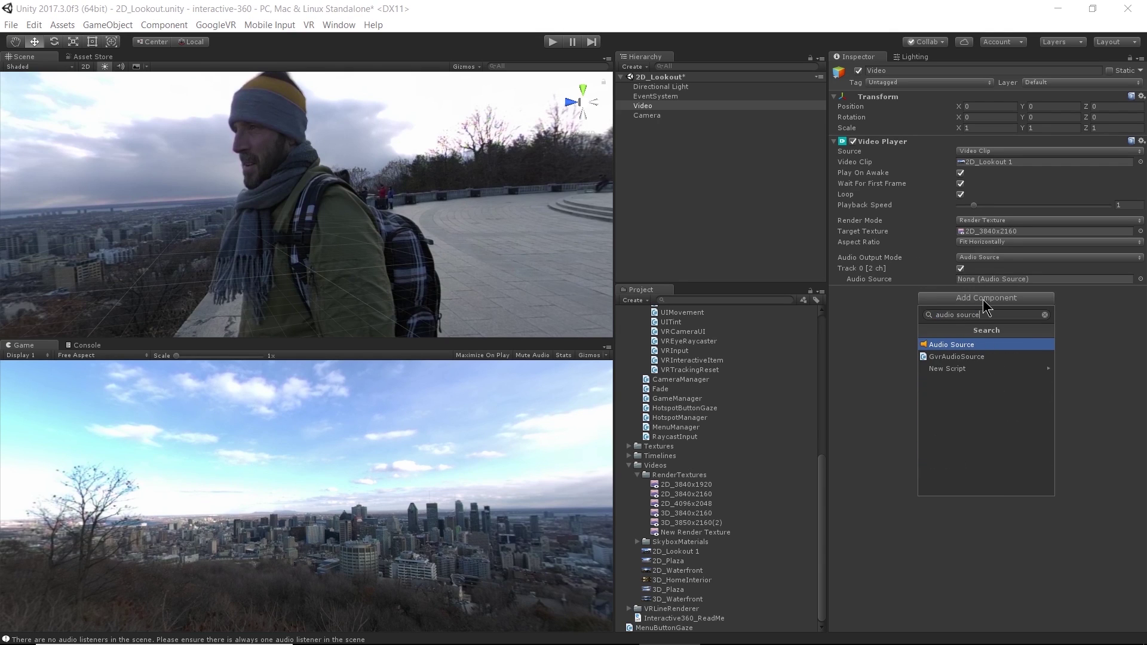